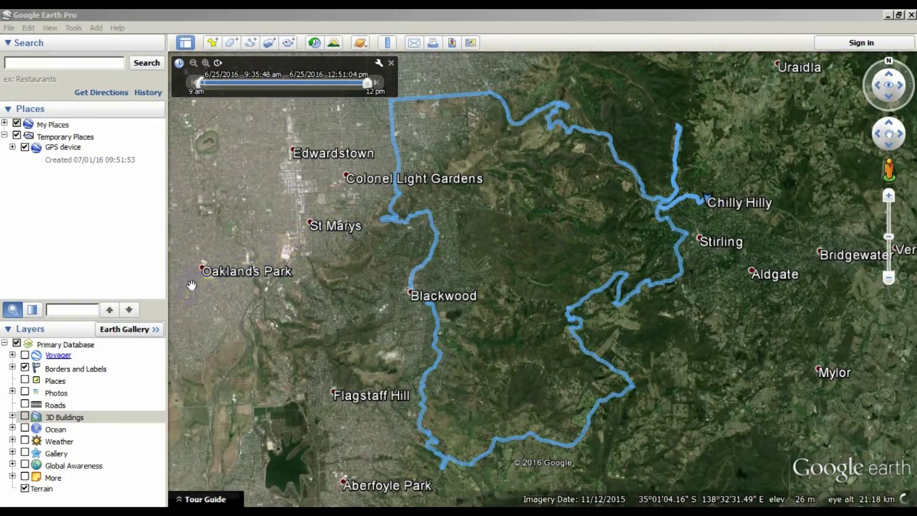
Enable the 3D Buildings layer with its Photorealistic and Trees sublayers turned on.
left_click(124, 329)
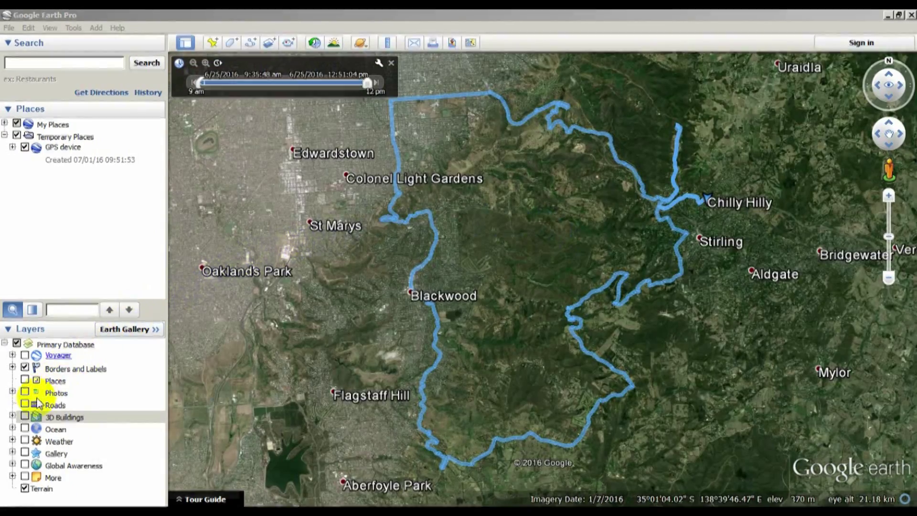
left_click(12, 418)
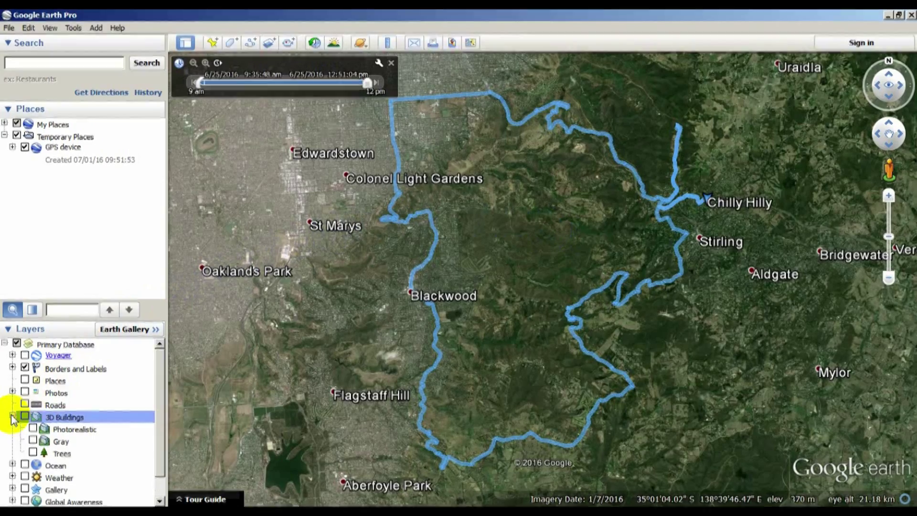
left_click(33, 428)
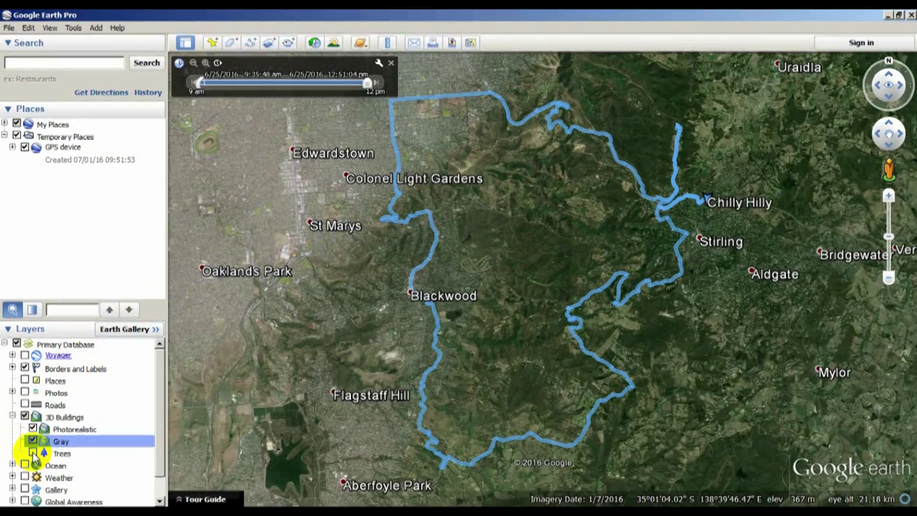
left_click(33, 453)
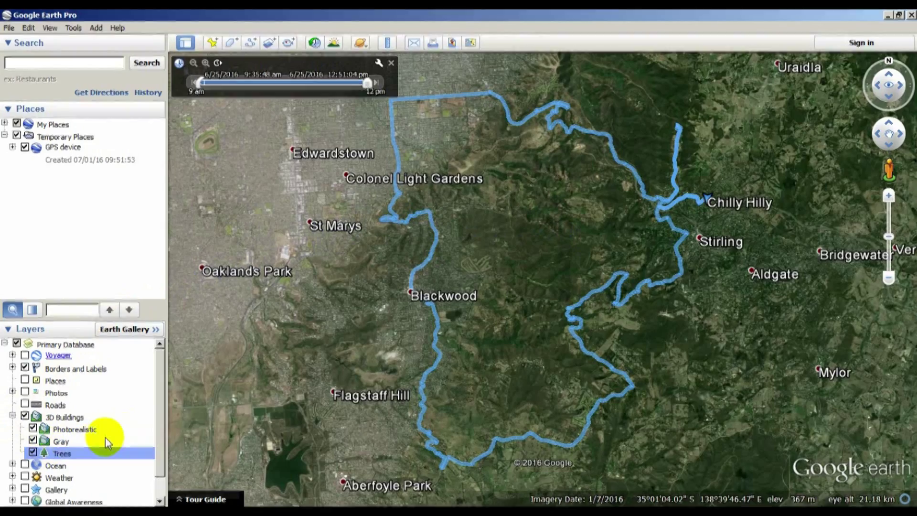
left_click(253, 413)
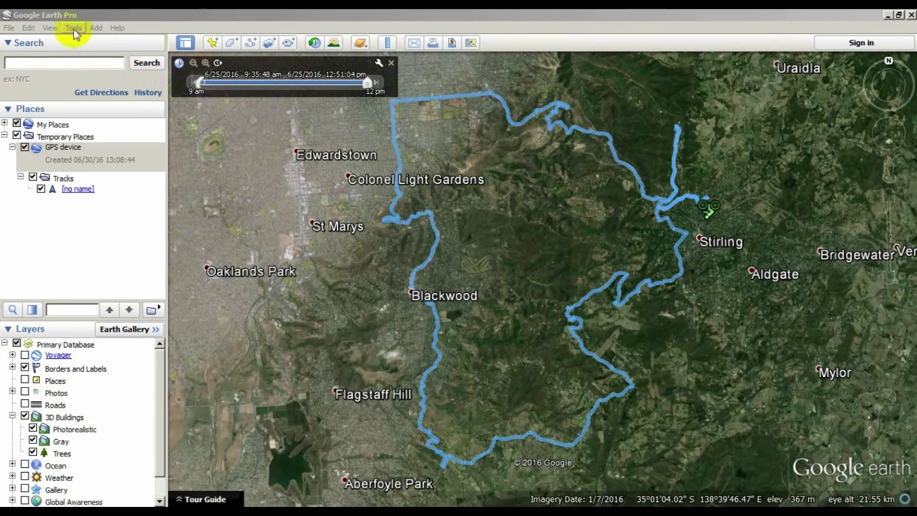
Set Elevation Exaggeration to 1 in the 3D View options.
left_click(74, 28)
left_click(91, 138)
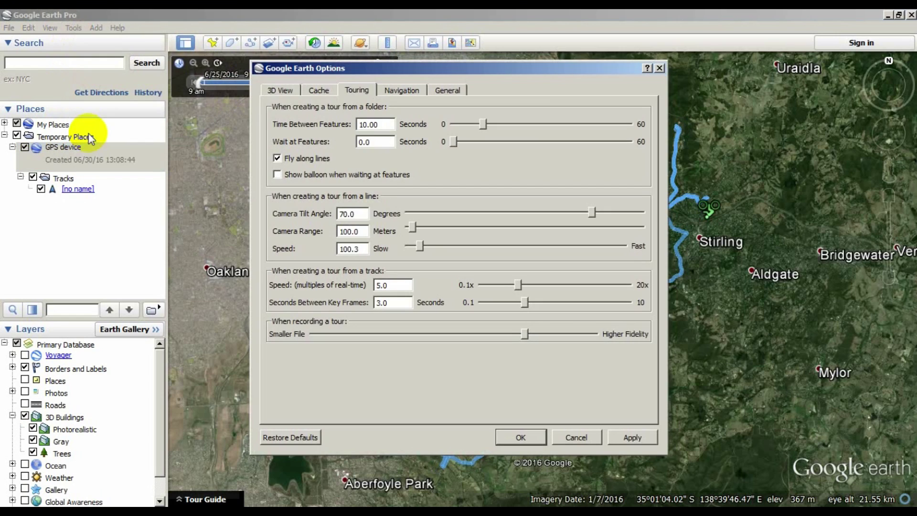
left_click(285, 91)
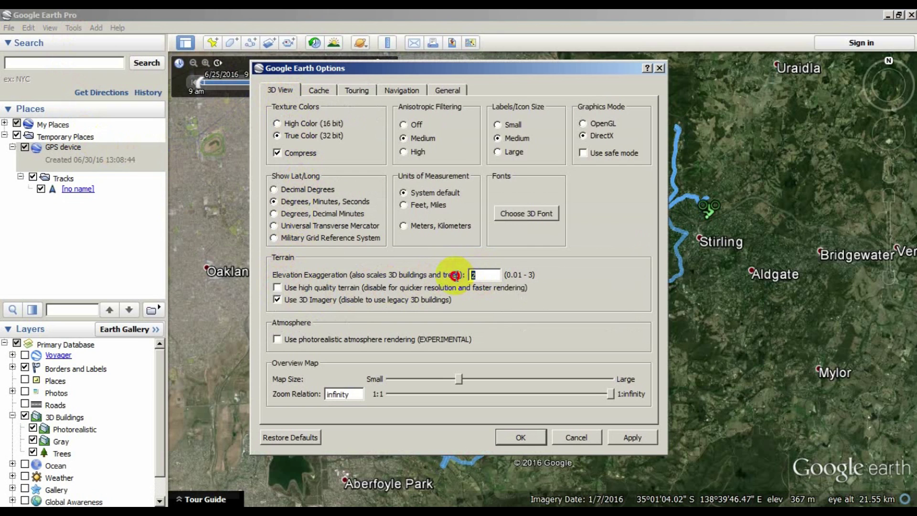
type("1")
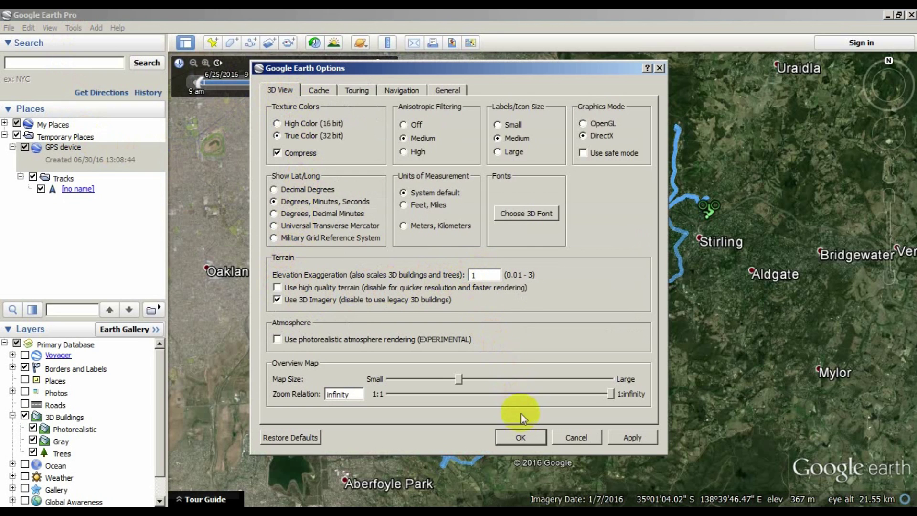
left_click(521, 438)
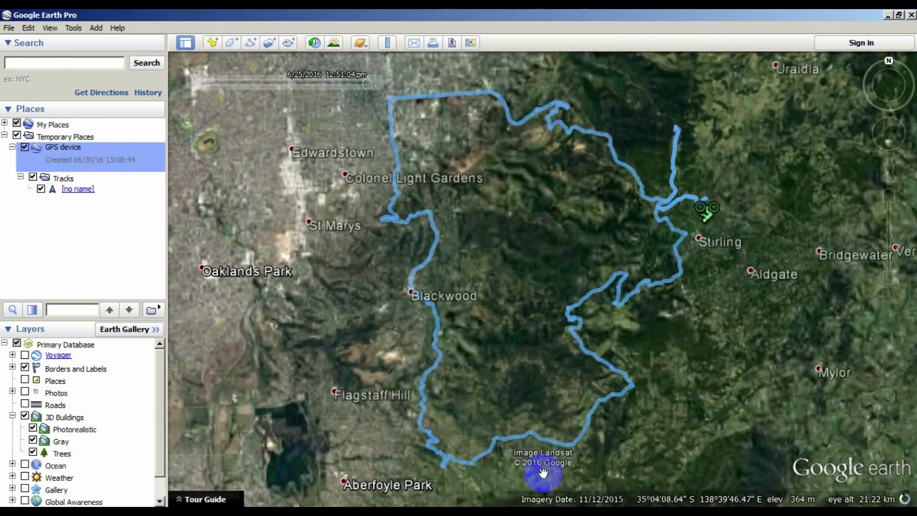
left_click(377, 180)
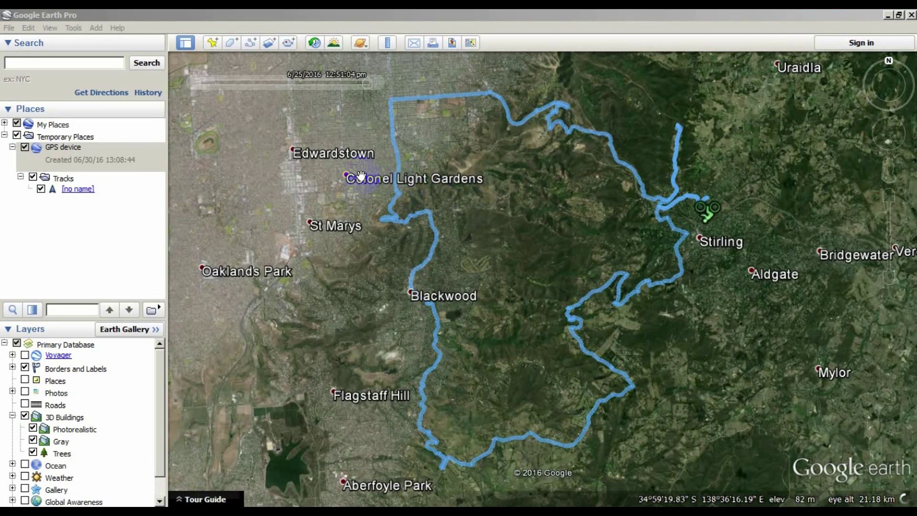
Turn on high-quality terrain, keep track tour speed at 5.0x, and start the tour.
left_click(105, 66)
left_click(73, 28)
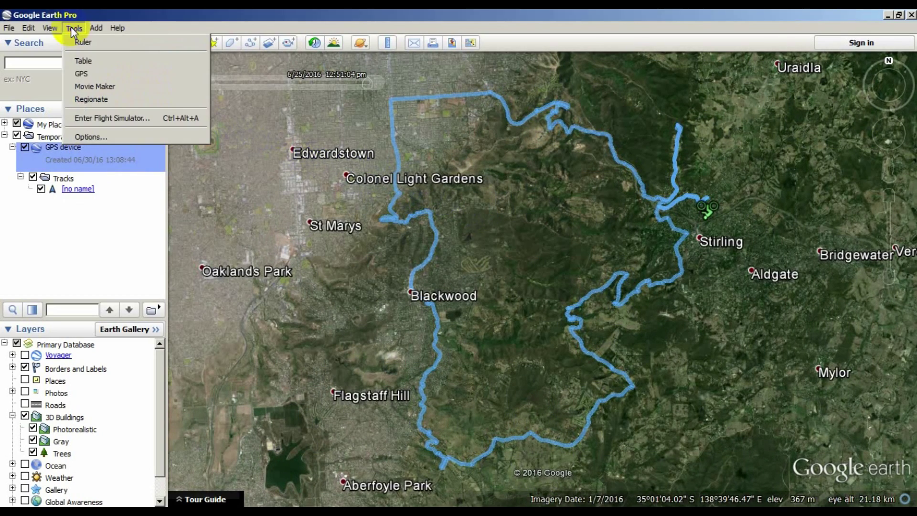
left_click(88, 137)
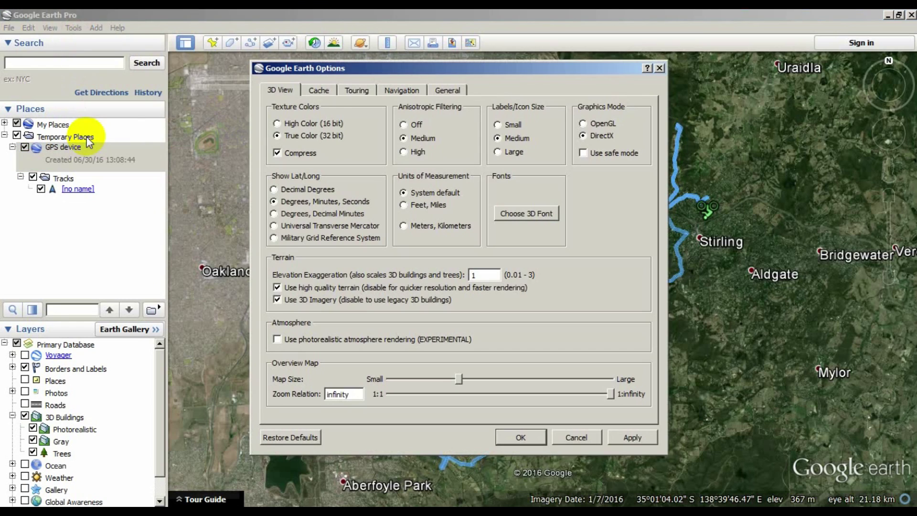
left_click(356, 91)
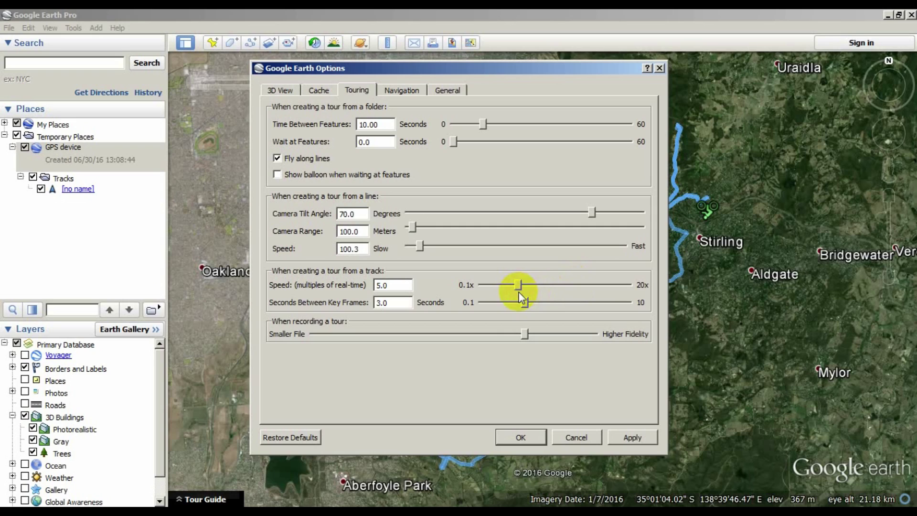
left_click(527, 434)
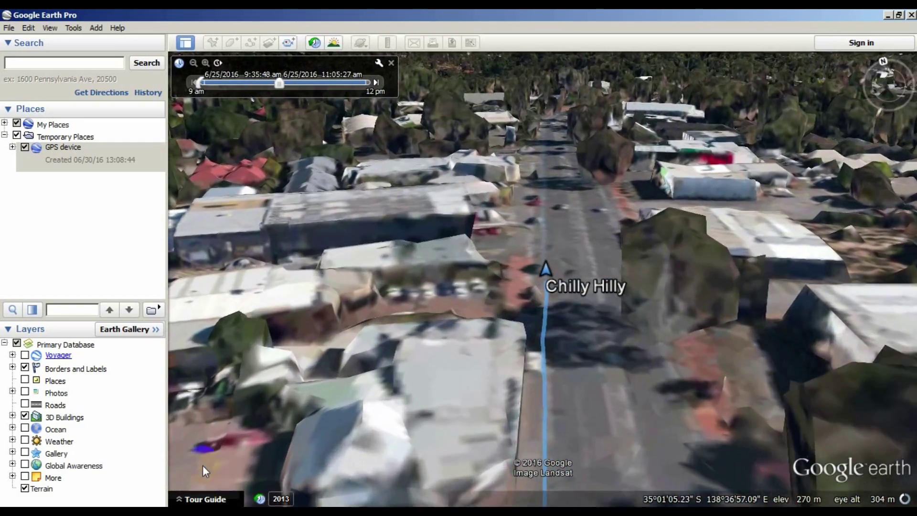
Exit the tour to the ride overview and expand GPS device to list the Chilly Hilly track.
left_click(203, 465)
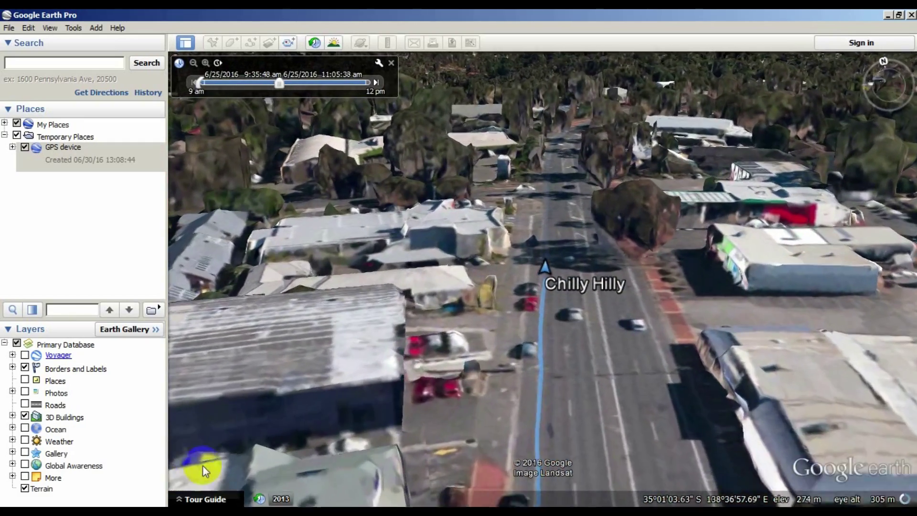
left_click(546, 247)
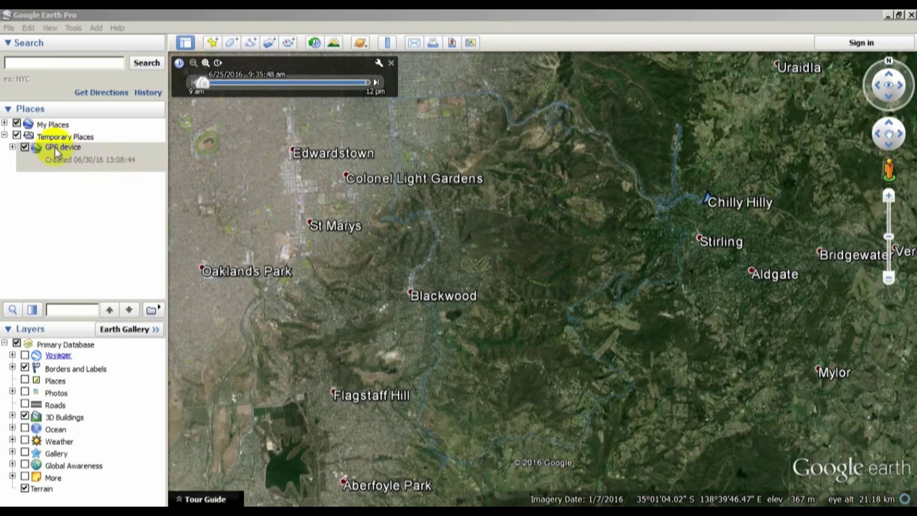
left_click(12, 148)
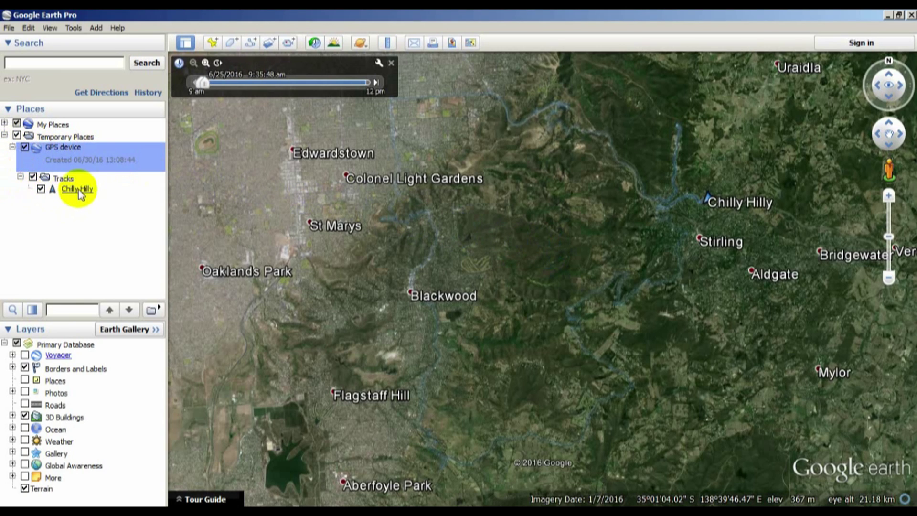
Blank the Chilly Hilly track's name and set its marker to the green cycling icon.
right_click(79, 192)
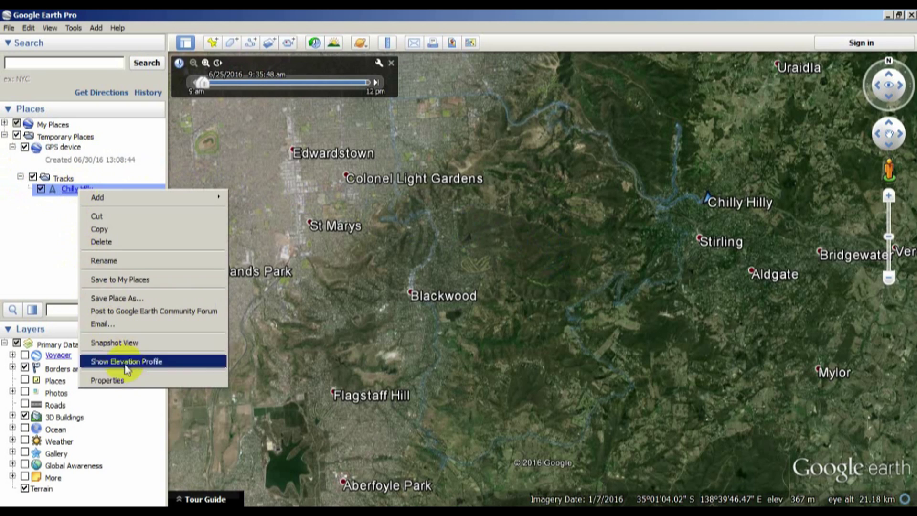
left_click(130, 381)
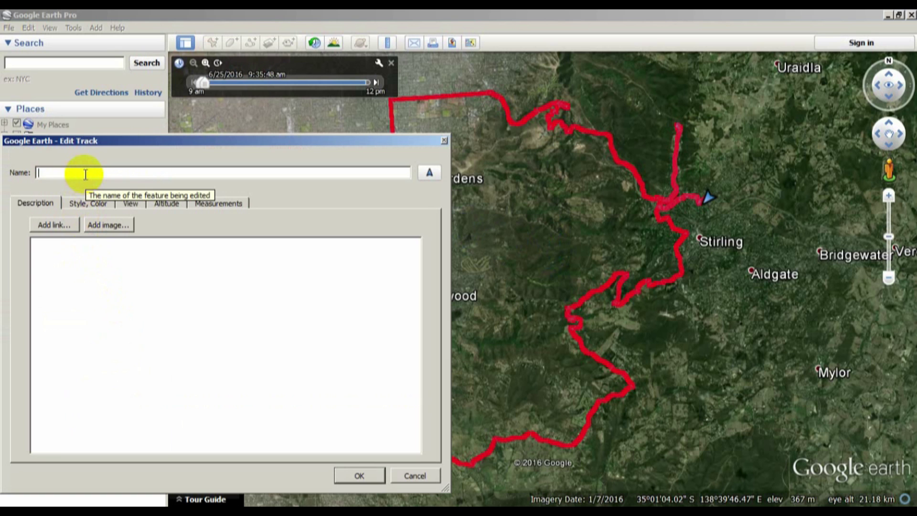
left_click(361, 476)
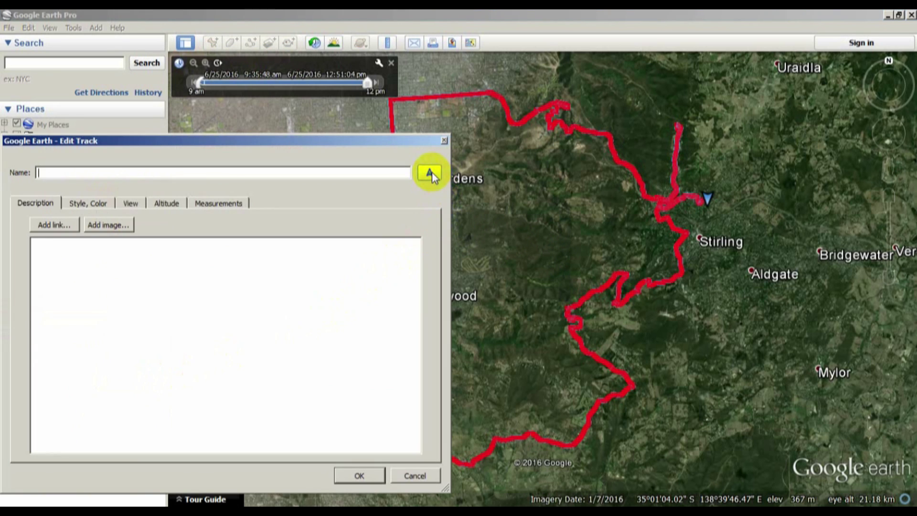
left_click(430, 173)
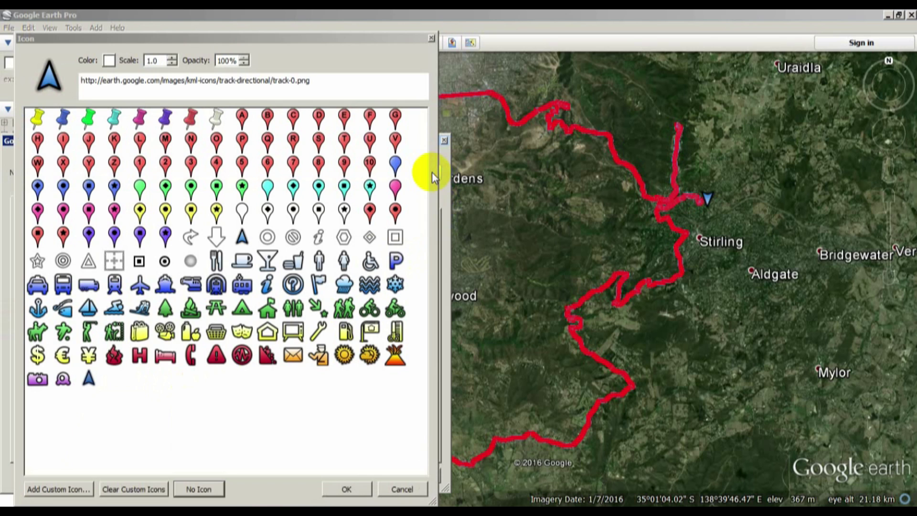
left_click(369, 311)
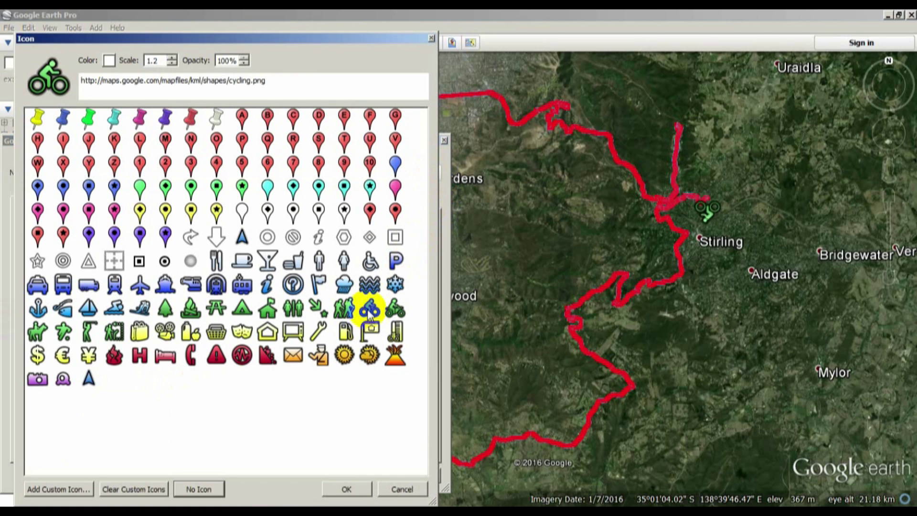
left_click(349, 489)
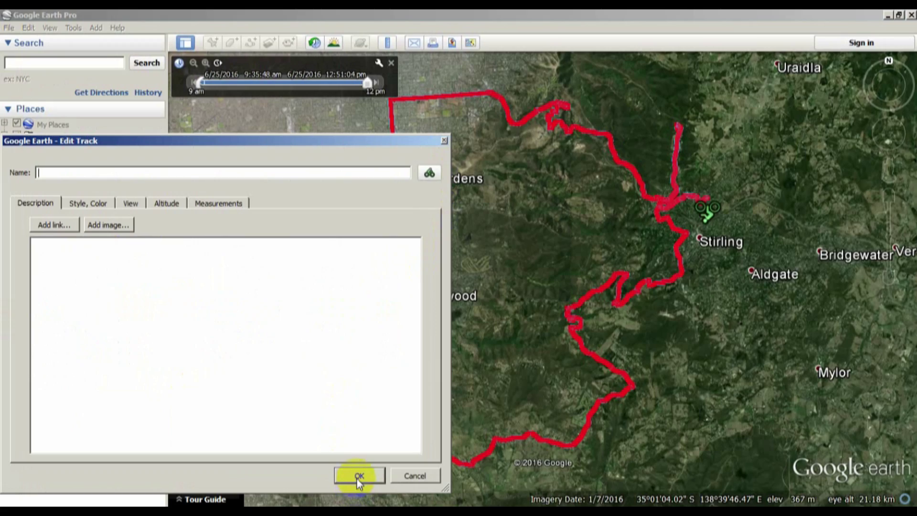
left_click(359, 476)
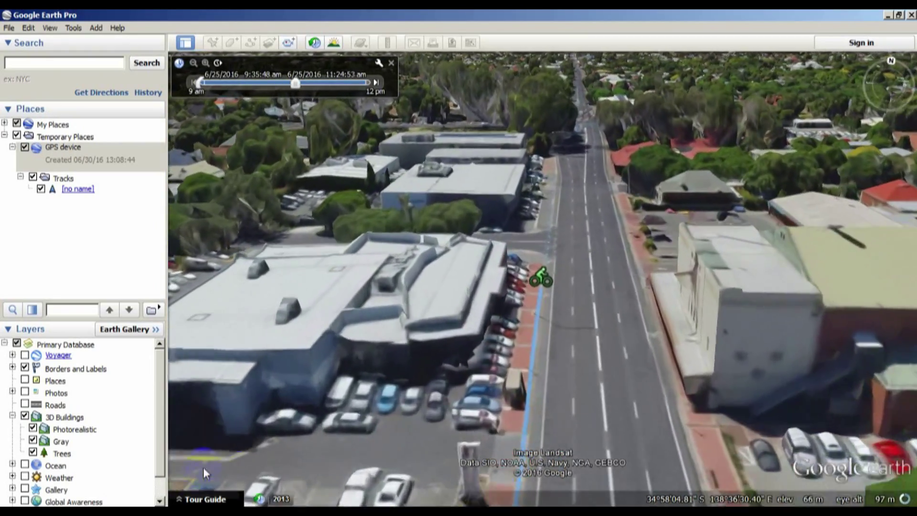
Play the track tour and skip ahead to the highway section through wooded hillside.
left_click(203, 467)
left_click(203, 466)
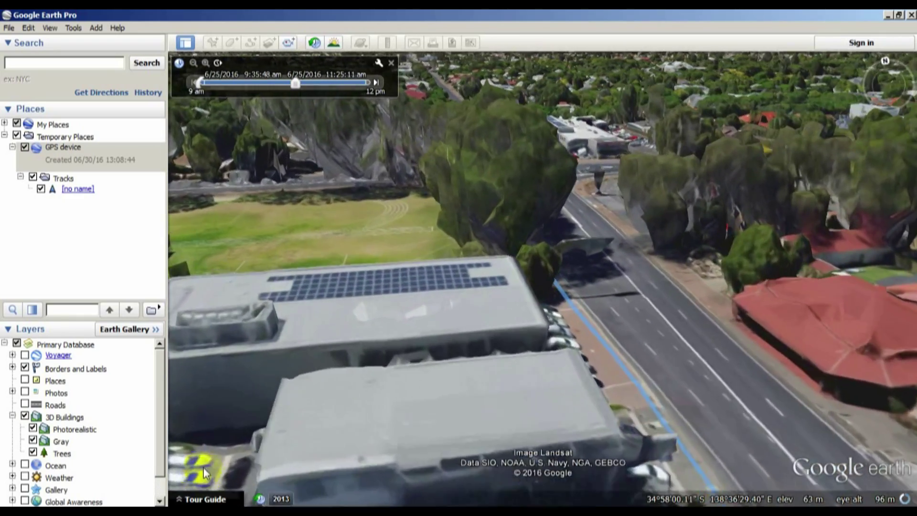
left_click(203, 467)
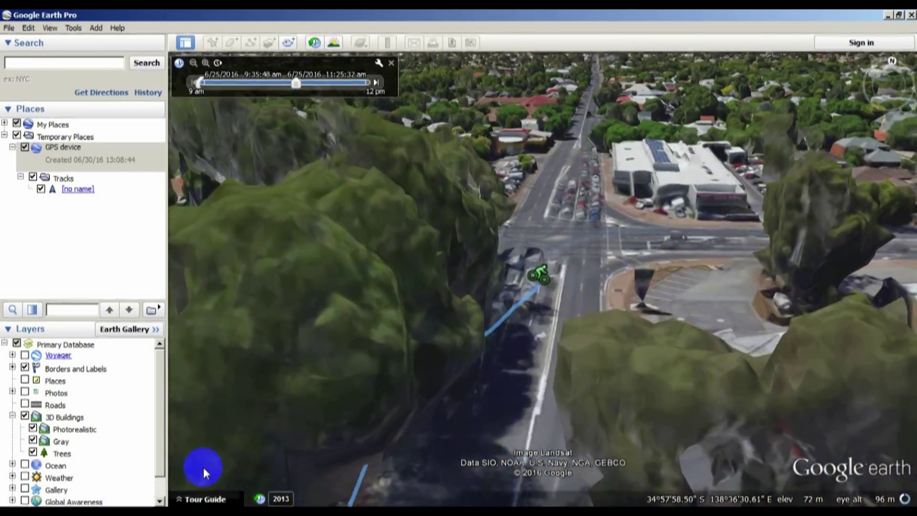
left_click(203, 466)
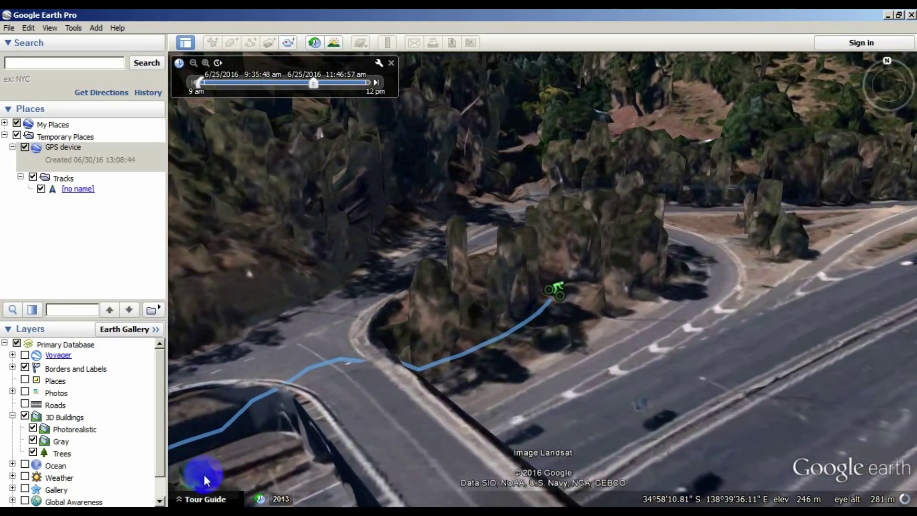
mouse_move(205, 475)
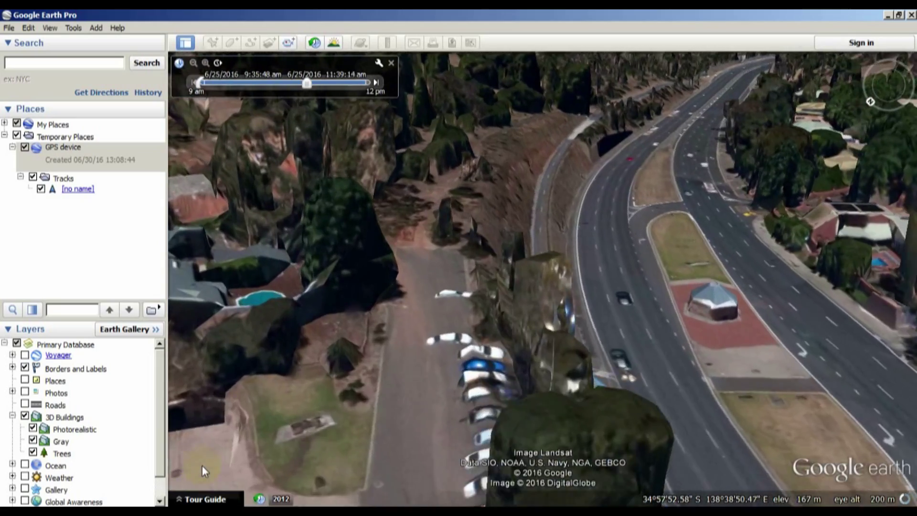
left_click(202, 466)
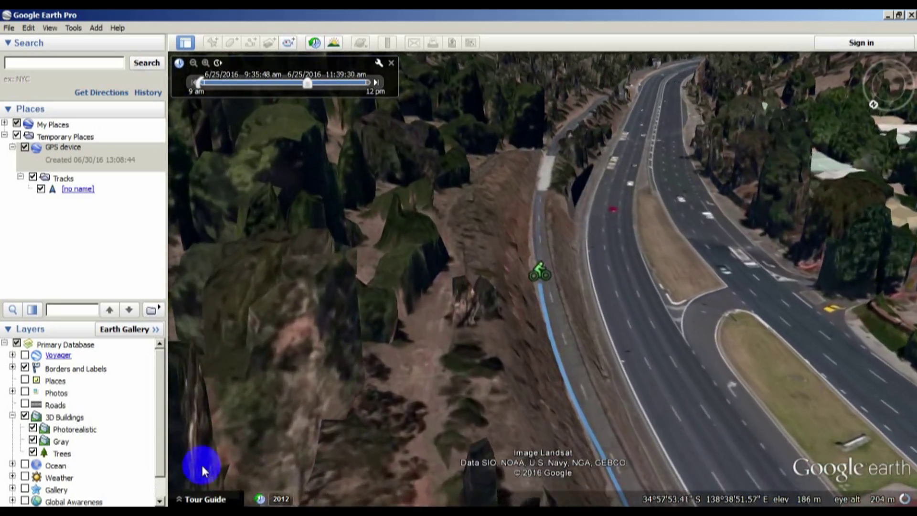